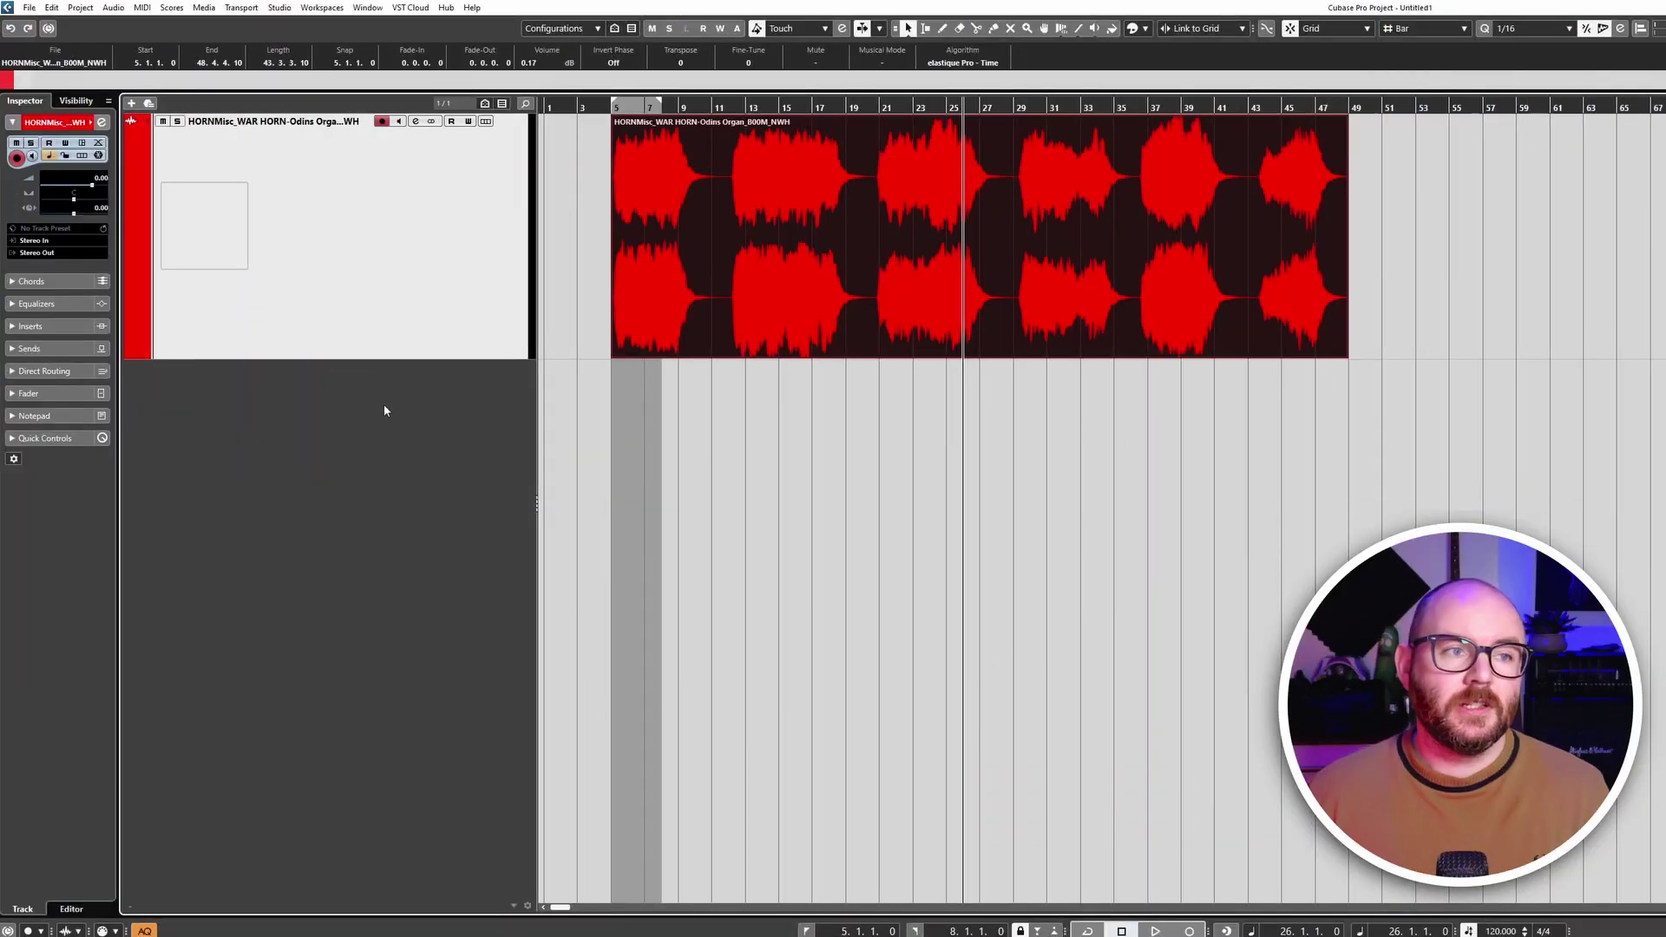
Enable mouse-wheel event volume and fades in Editing > Audio preferences, then select the horn event.
left_click(52, 9)
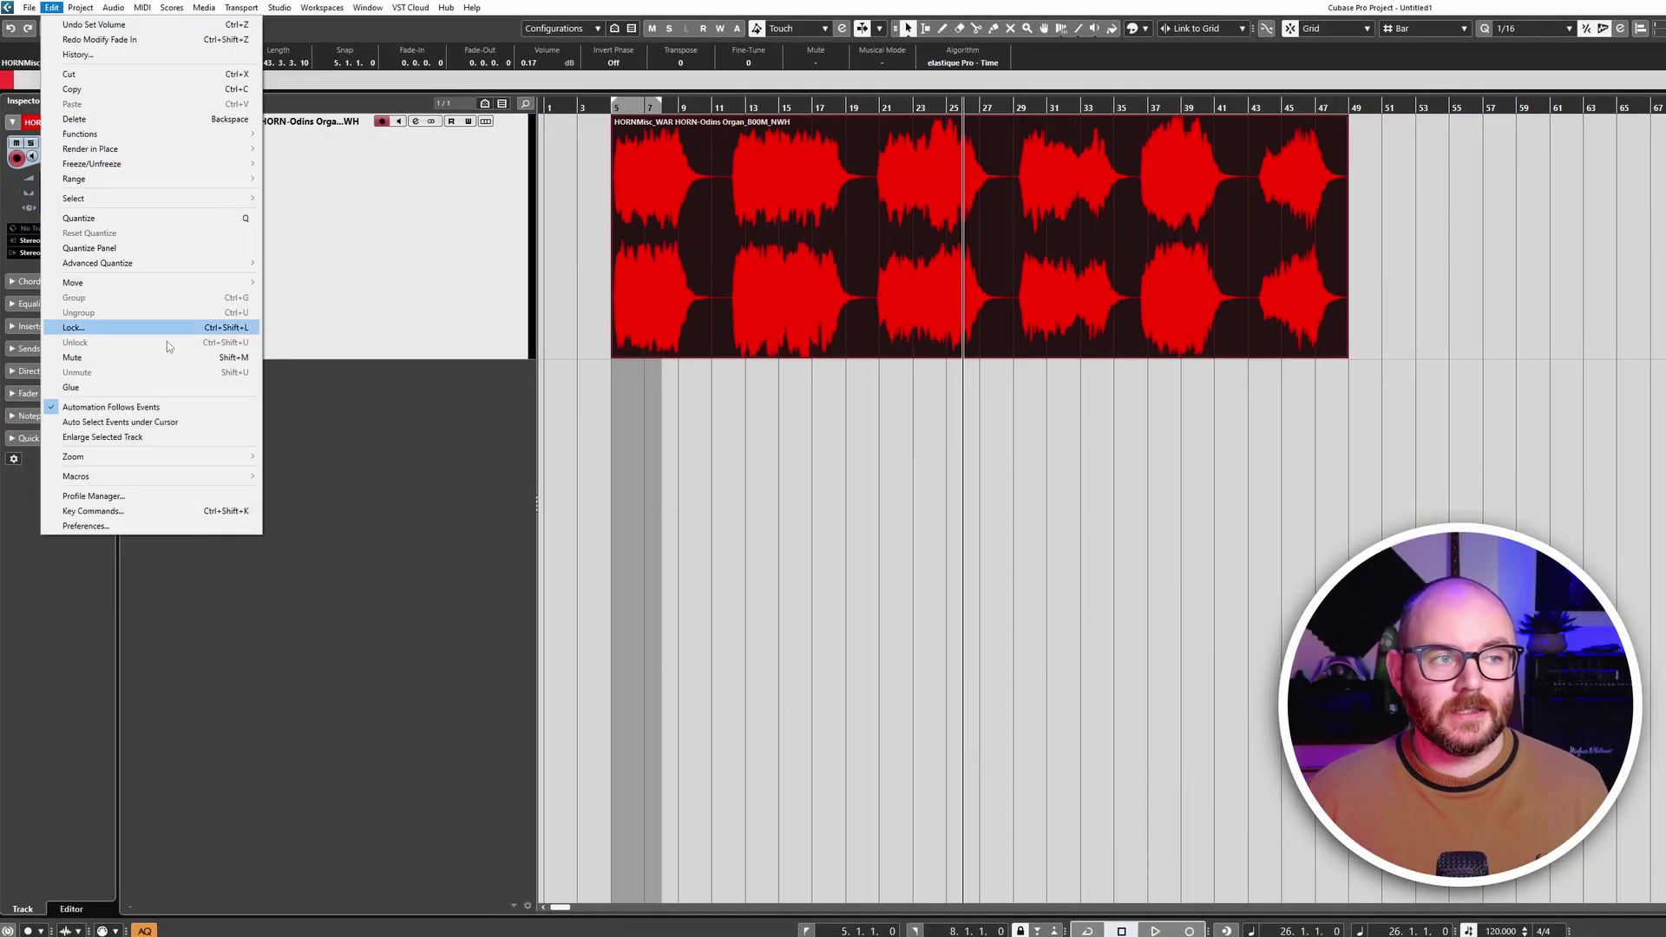
left_click(130, 526)
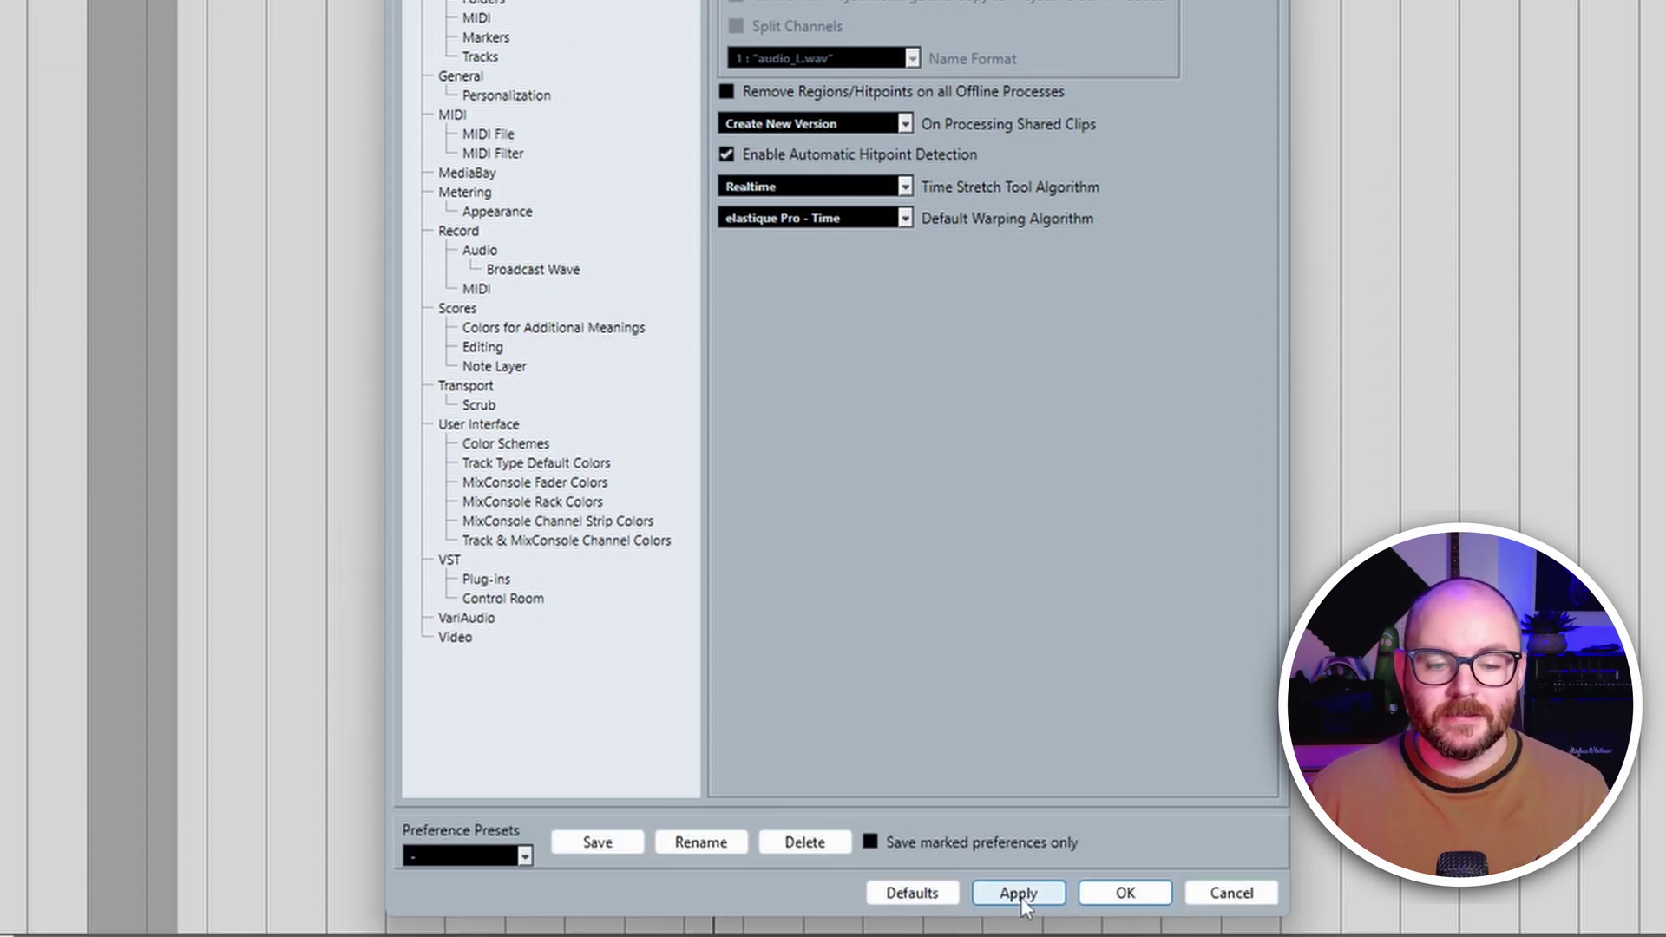
left_click(1126, 827)
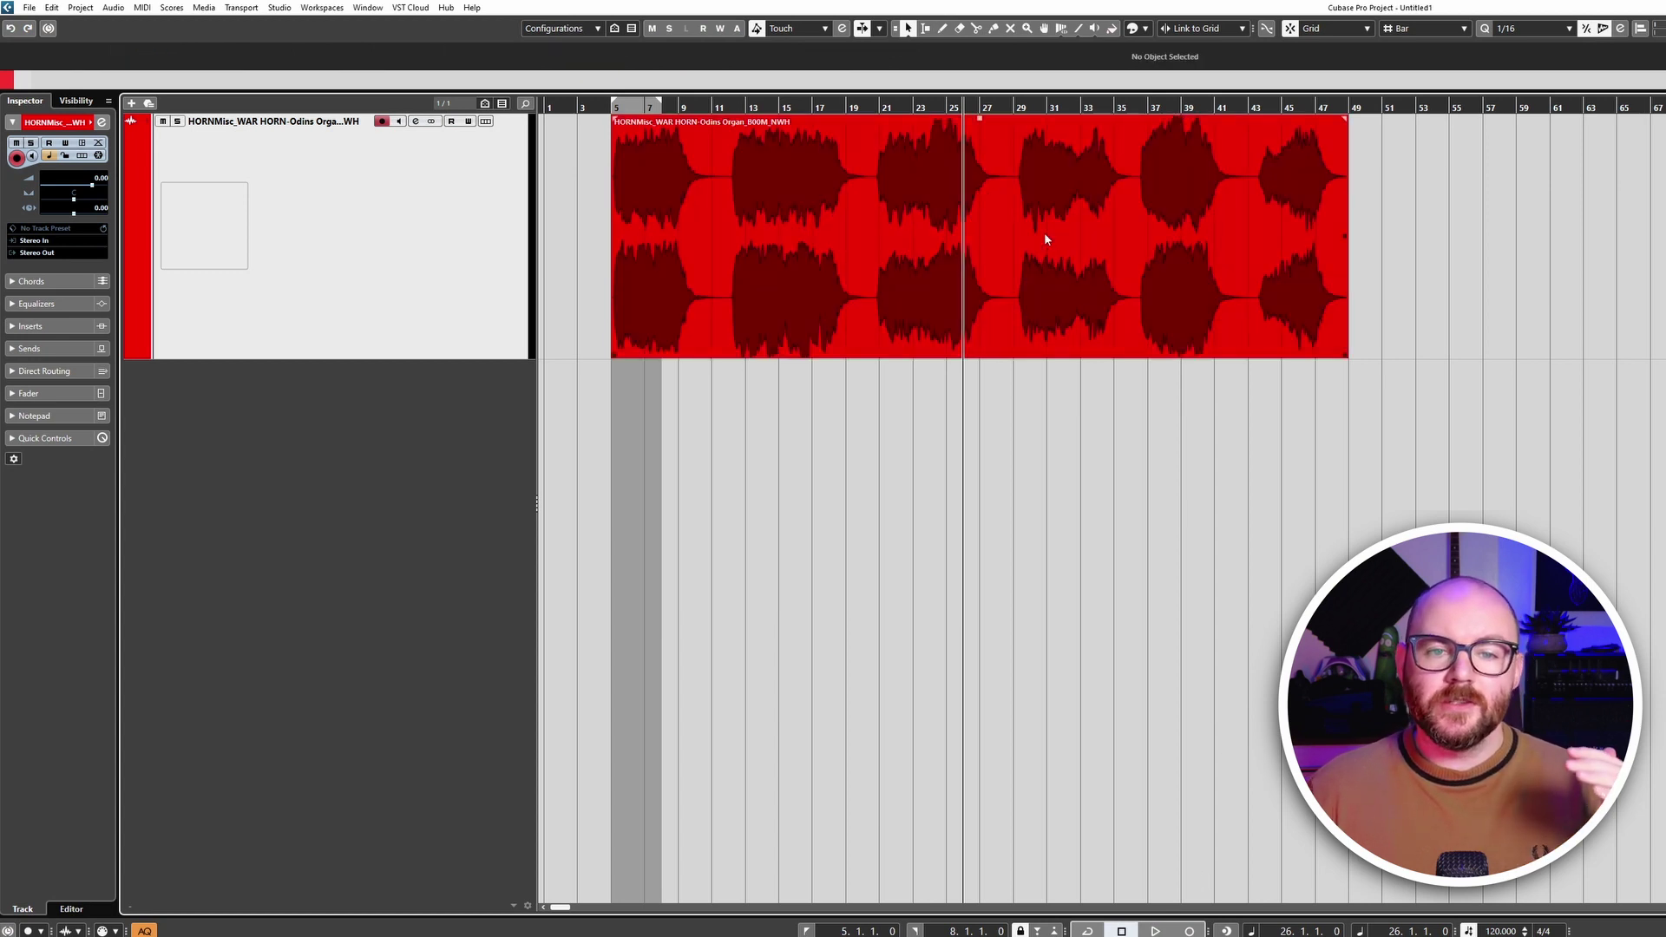
left_click(1044, 233)
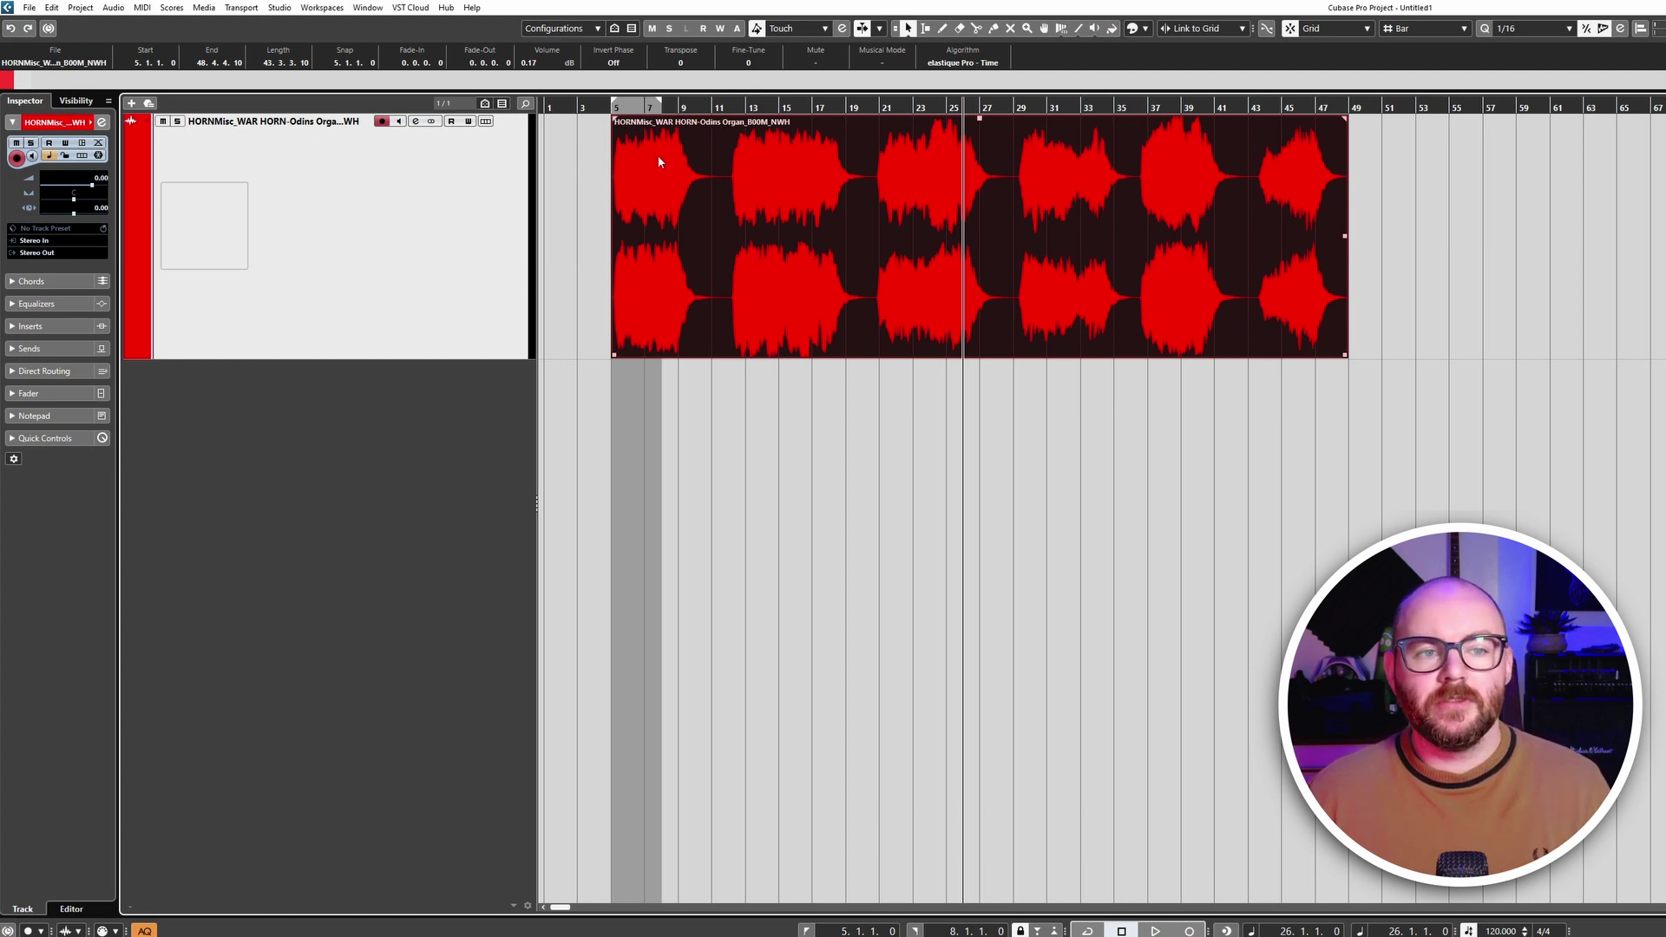
Drag the horn event's fade-in to bar 7, fade-out to bar 47, and volume to -1.11 dB.
left_click_drag(658, 162, 659, 158)
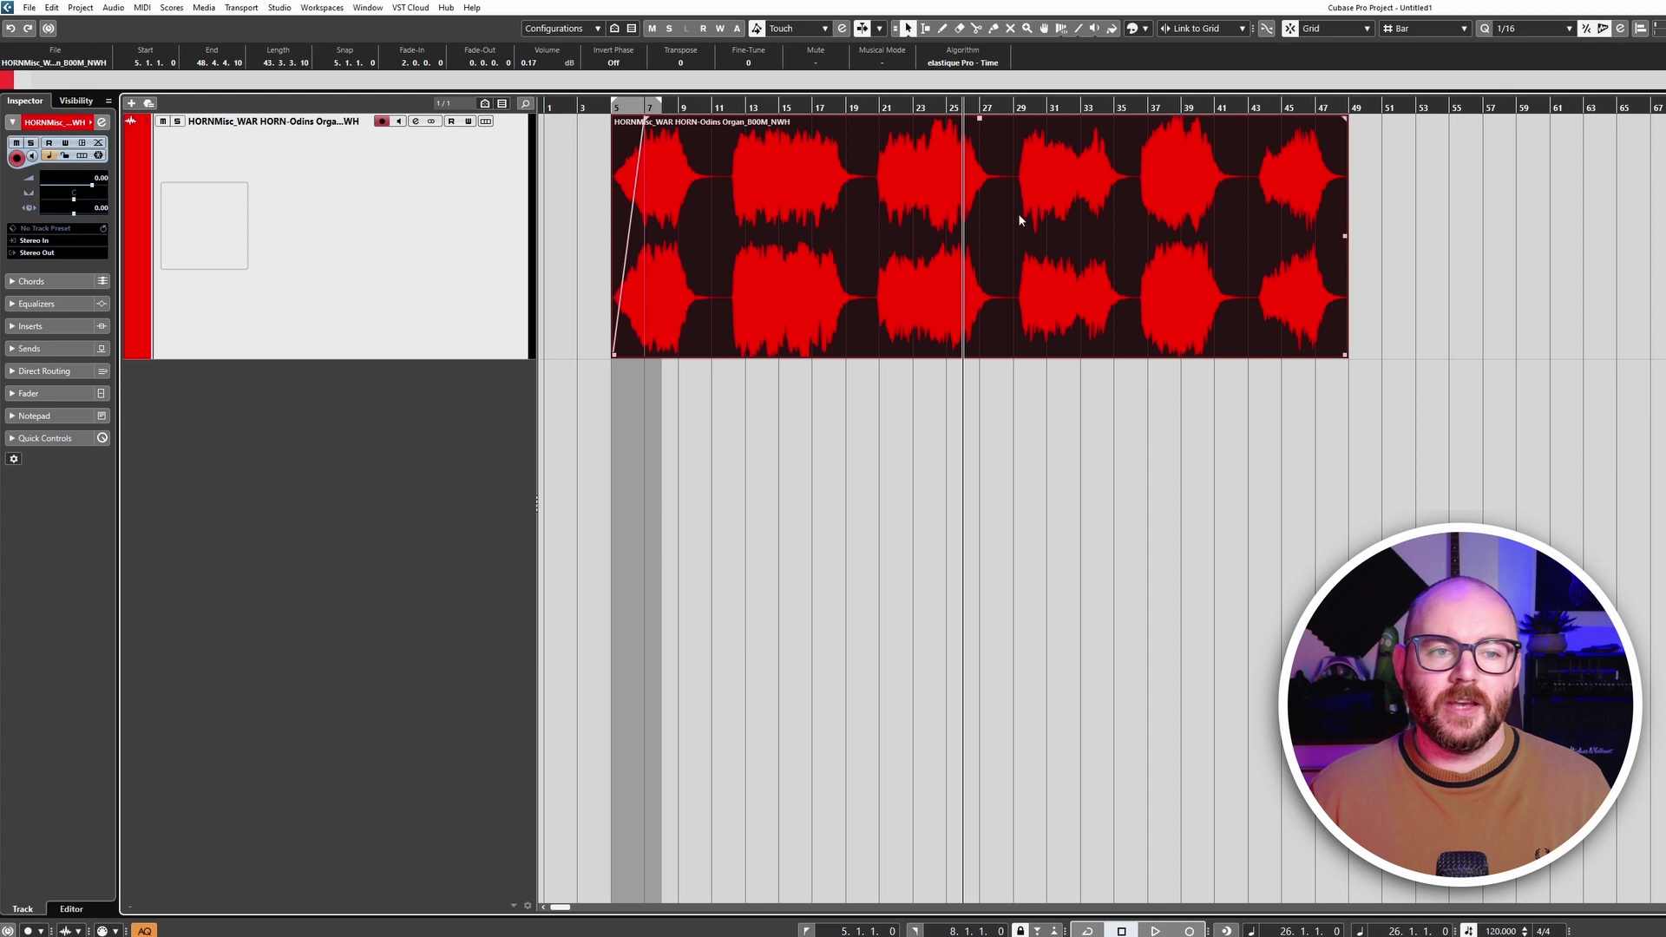
left_click_drag(1280, 174, 1272, 179)
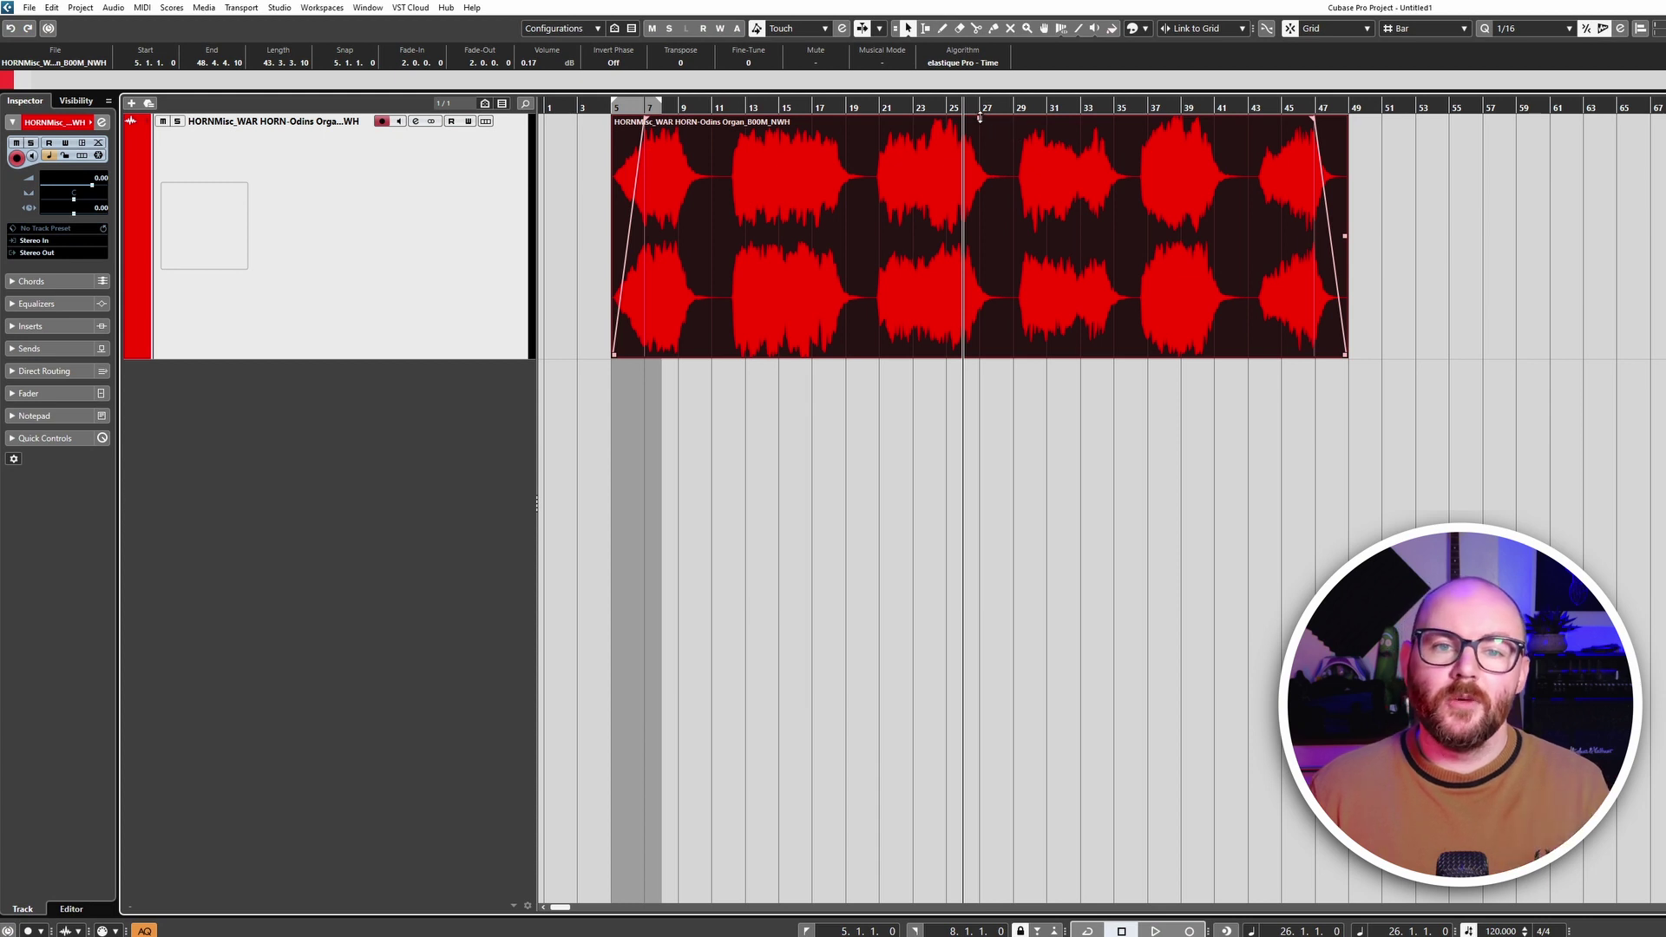
left_click_drag(979, 117, 982, 151)
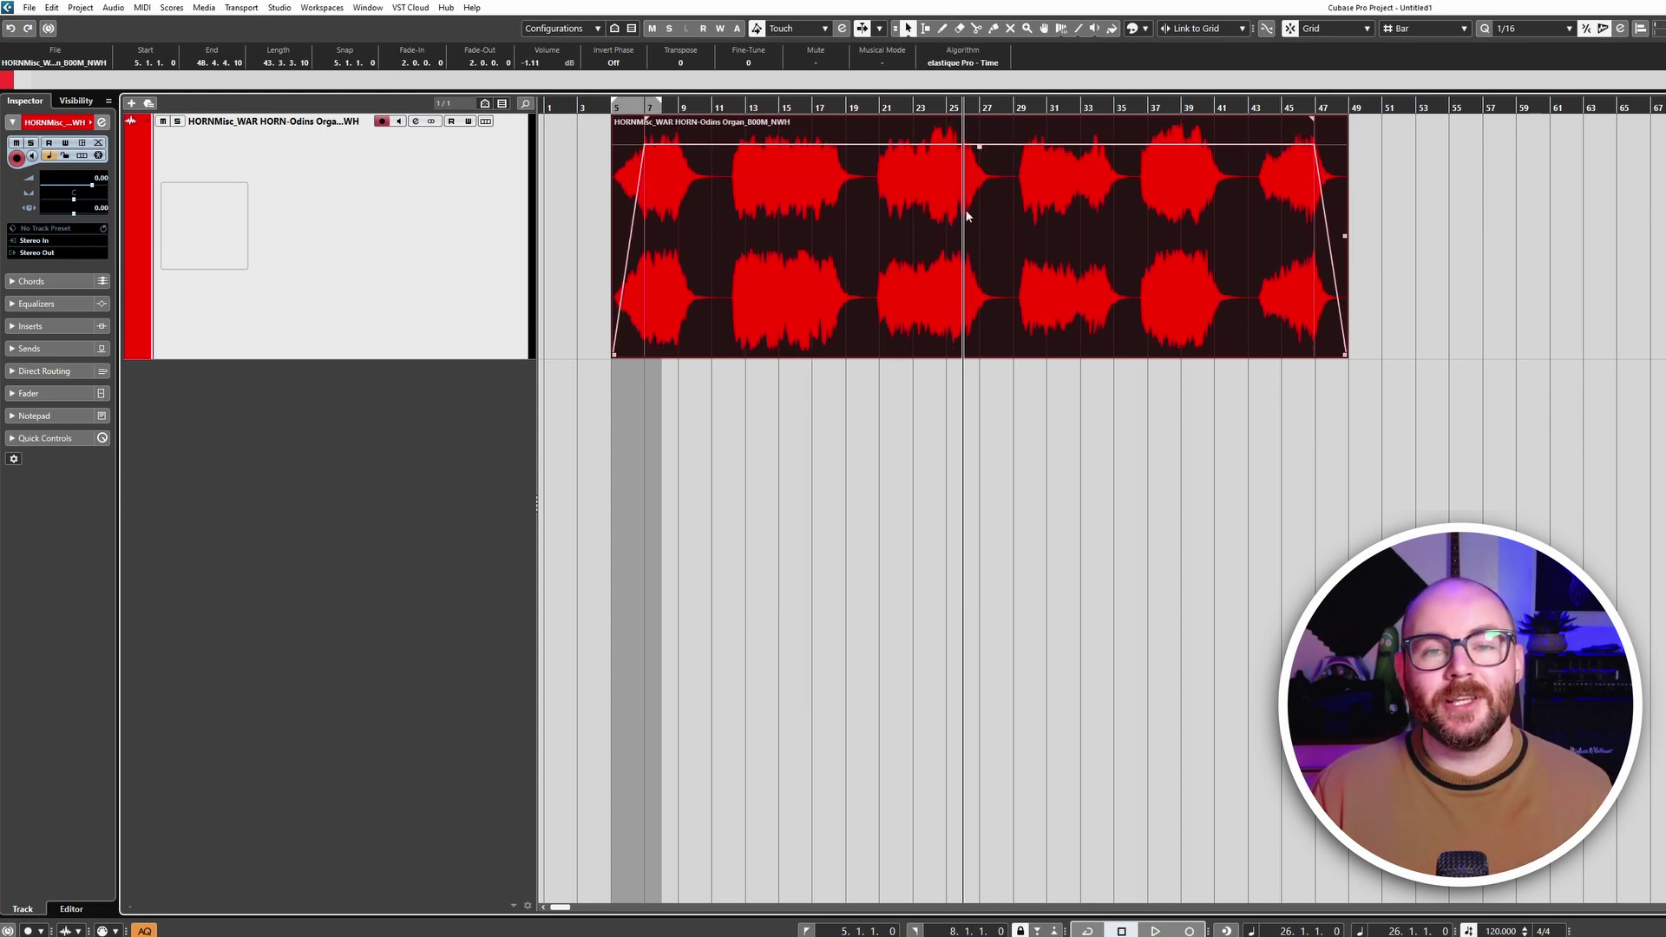